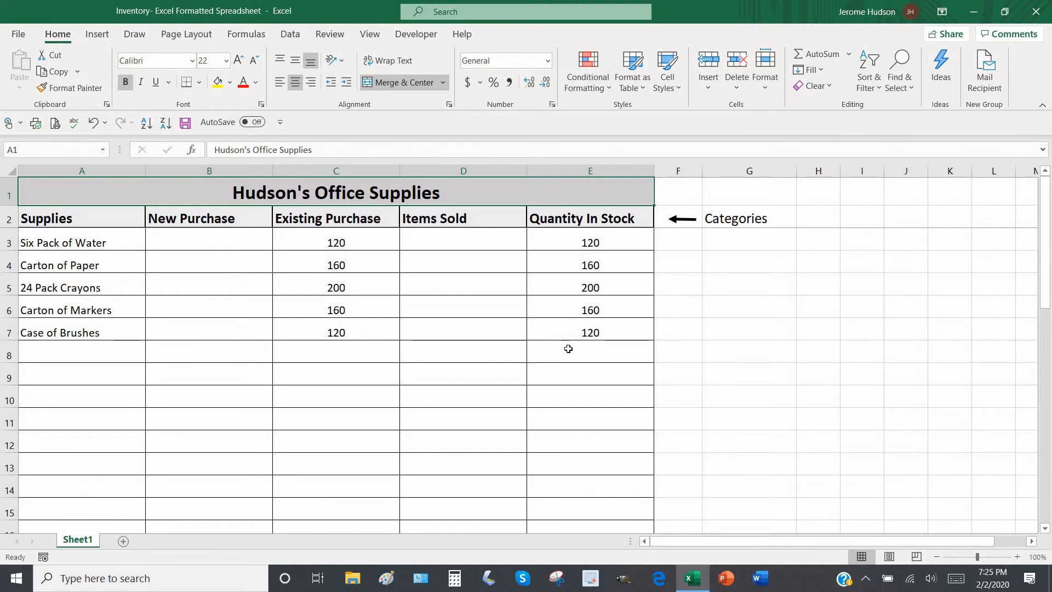
# Step: Review the Quantity In Stock formulas for the five supplies in E3 to E7
pyautogui.click(563, 310)
pyautogui.click(567, 326)
pyautogui.click(564, 287)
pyautogui.click(565, 258)
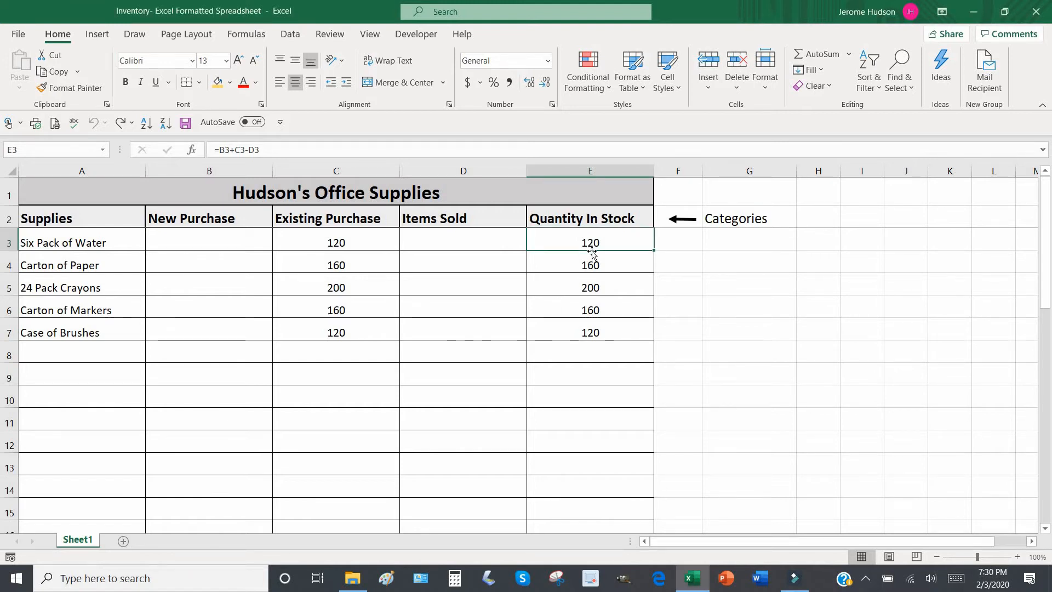
pyautogui.click(593, 267)
pyautogui.click(594, 288)
pyautogui.click(594, 311)
pyautogui.click(594, 332)
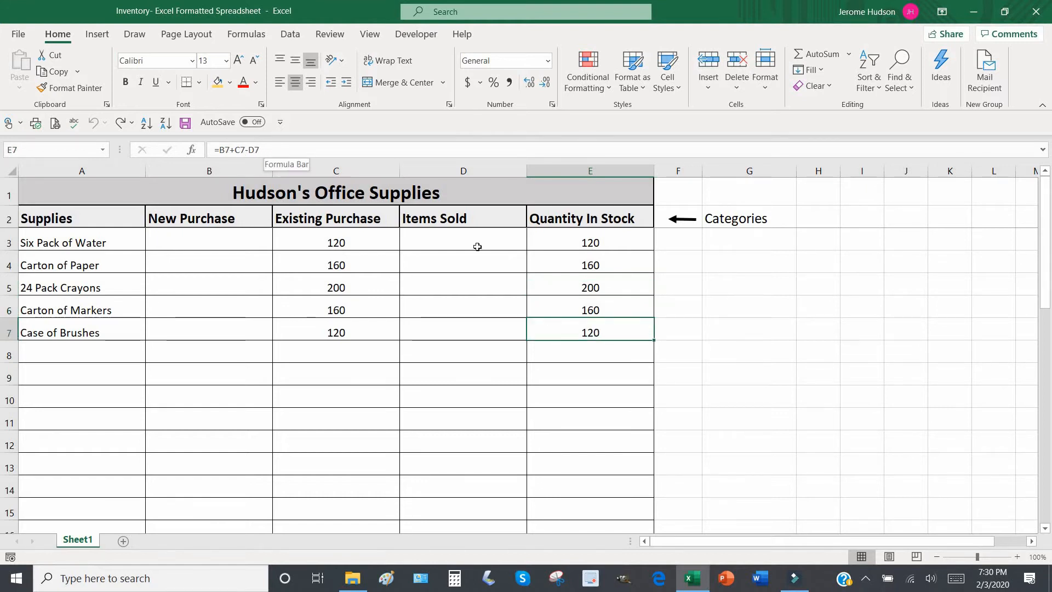
# Step: Examine the Carton of Paper stock formula and the purchase and sales cells in row 4 that it uses
pyautogui.click(542, 291)
pyautogui.press('Up')
pyautogui.press('Left')
pyautogui.press('Left')
pyautogui.press('Left')
pyautogui.click(568, 265)
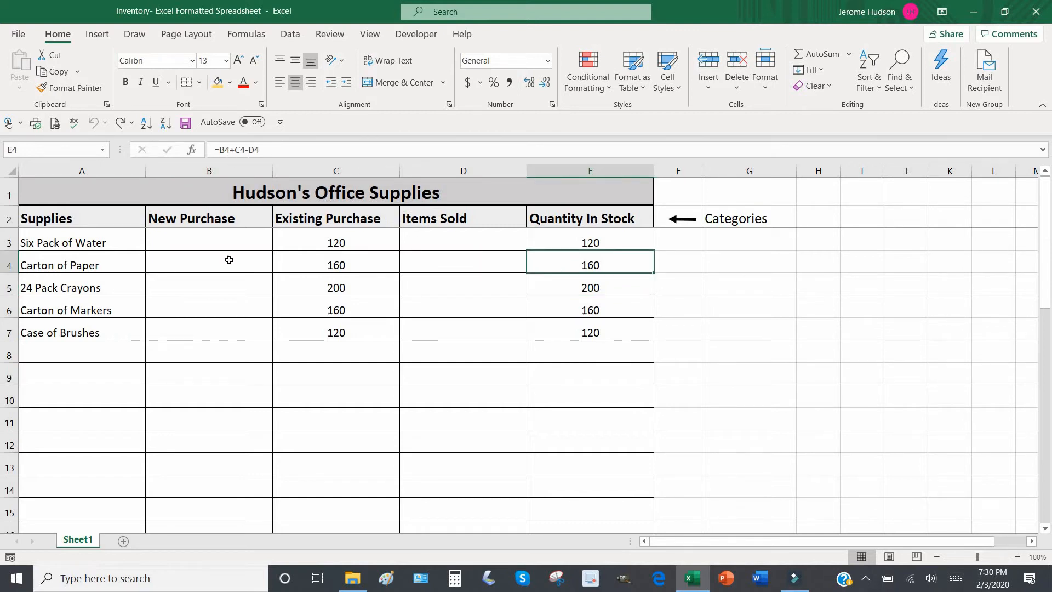
pyautogui.click(313, 263)
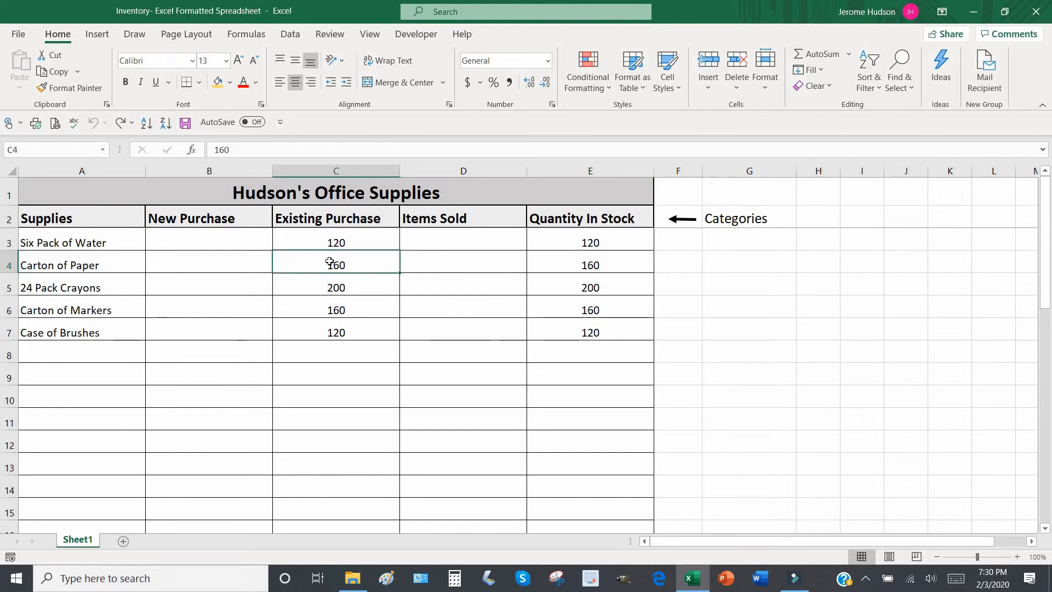
pyautogui.click(440, 266)
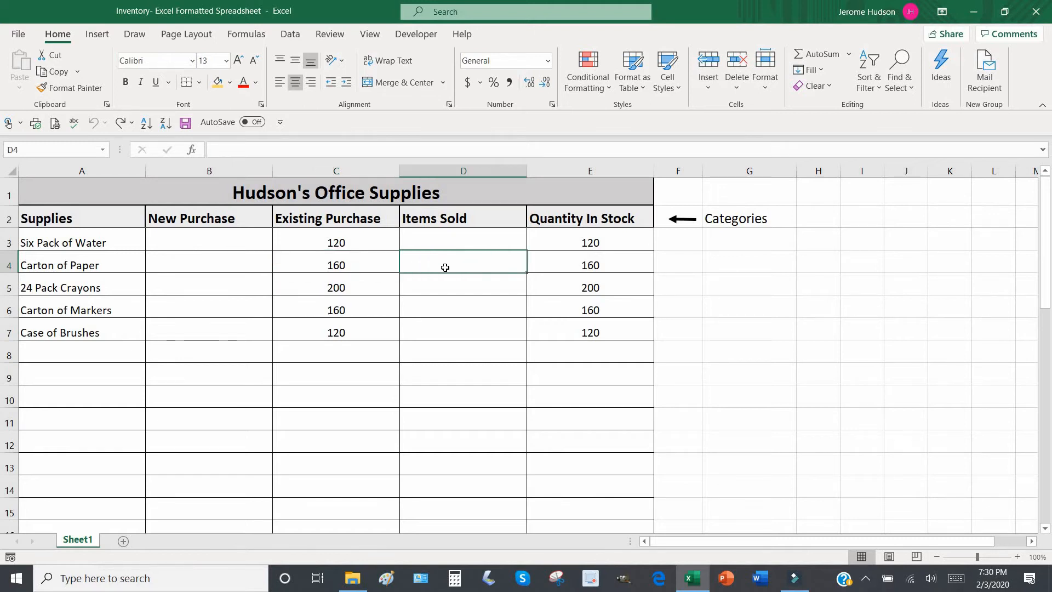
pyautogui.click(562, 266)
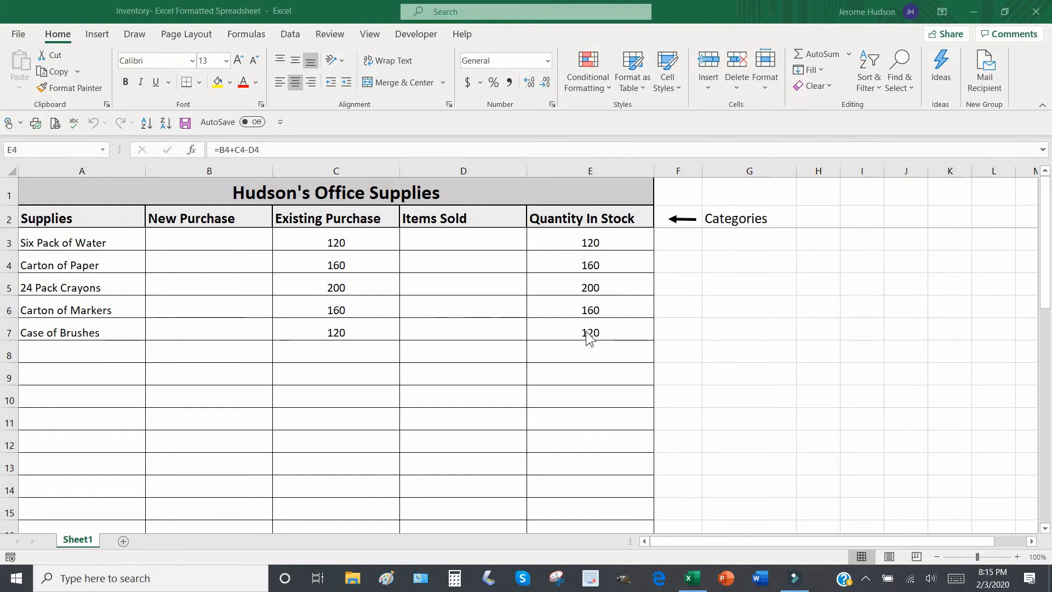
pyautogui.click(592, 235)
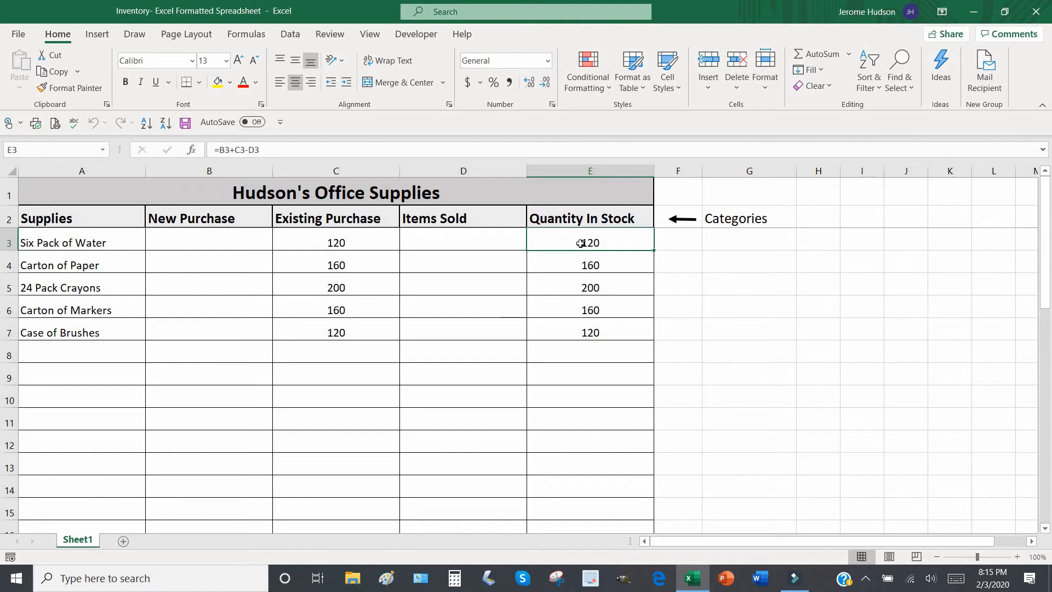
pyautogui.moveTo(1044, 307); pyautogui.dragTo(1050, 285)
pyautogui.hotkey('ctrl', 'End')
pyautogui.moveTo(1050, 225); pyautogui.dragTo(1050, 186)
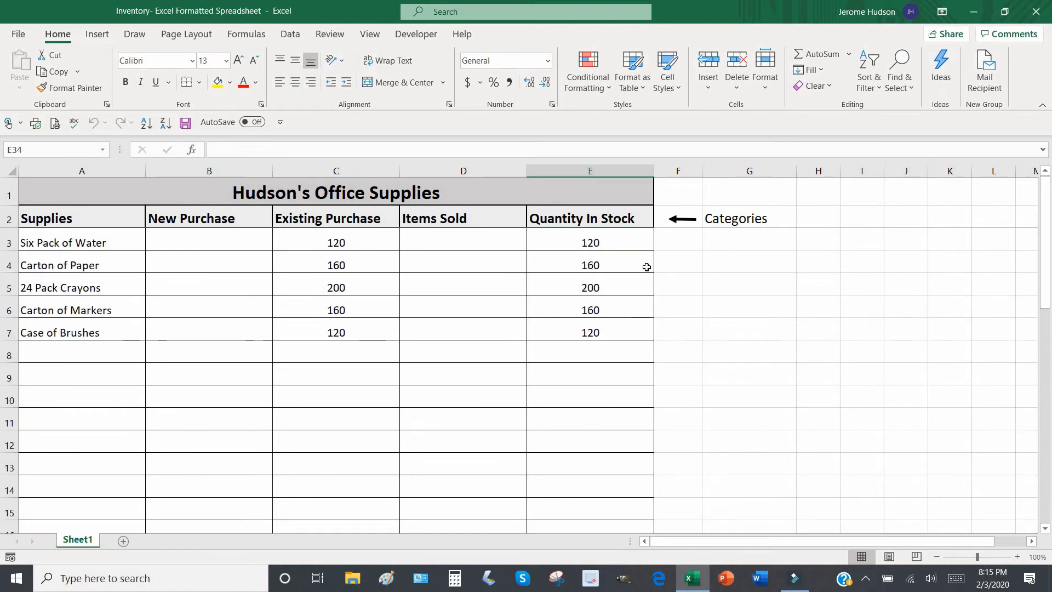
pyautogui.click(624, 244)
pyautogui.moveTo(626, 269); pyautogui.dragTo(623, 335)
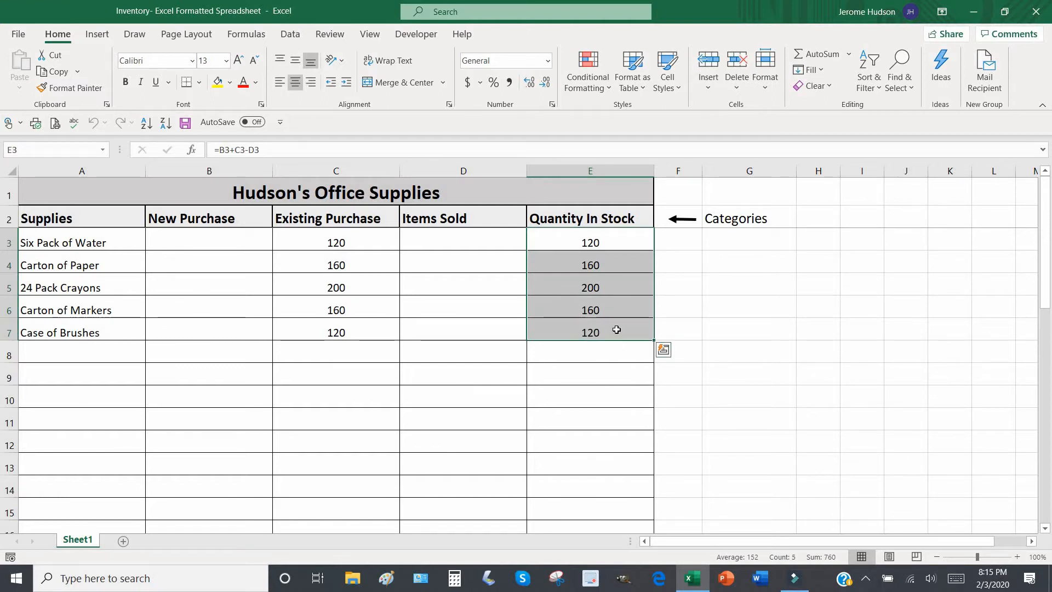
pyautogui.click(623, 241)
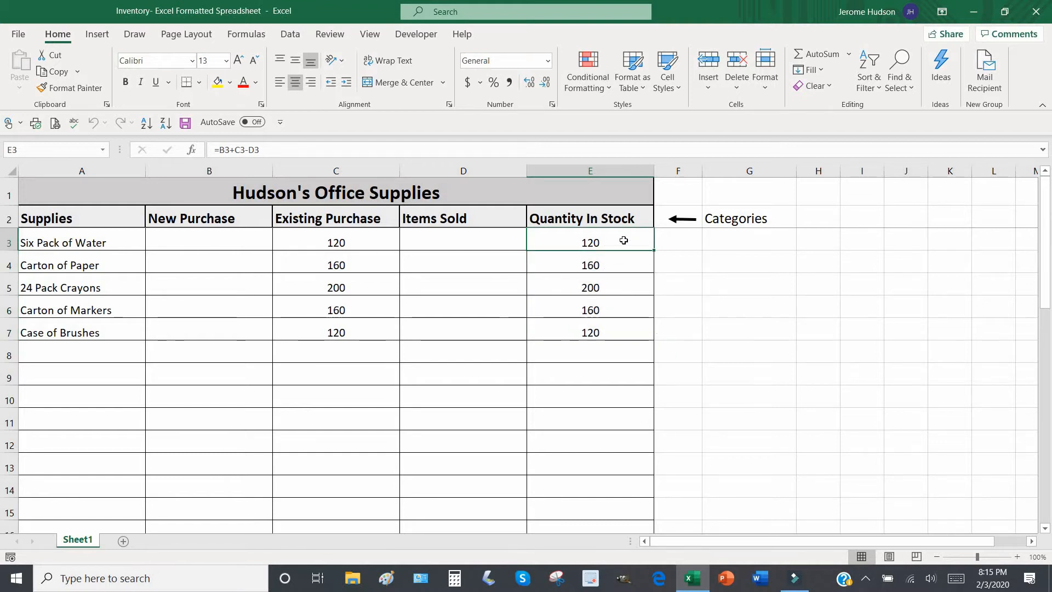
# Step: Start a new conditional formatting rule for E3:E7 with the type "Format only cells that contain"
pyautogui.moveTo(623, 240); pyautogui.dragTo(619, 329)
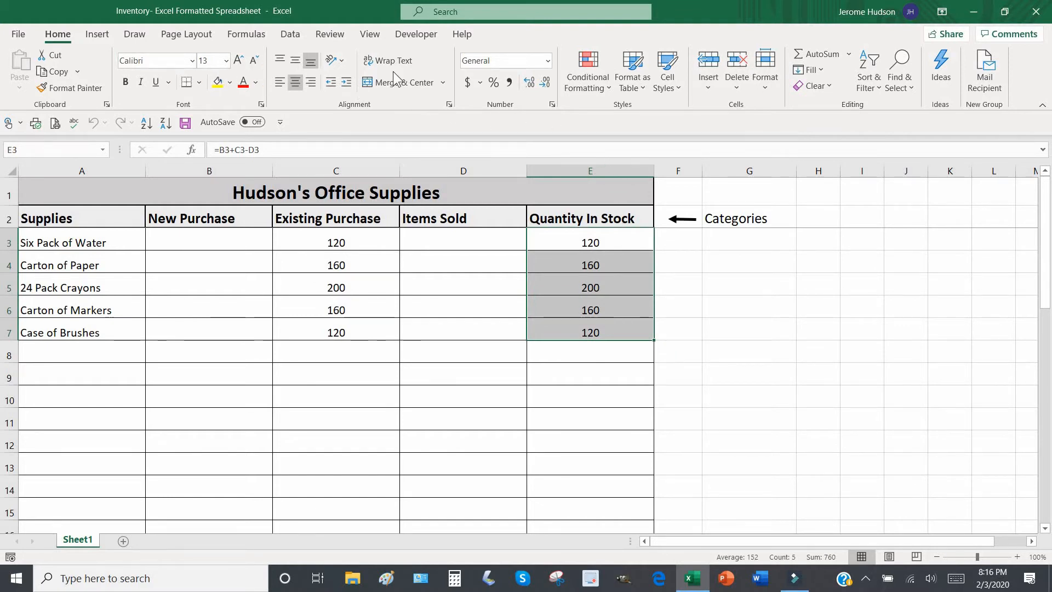
pyautogui.click(608, 86)
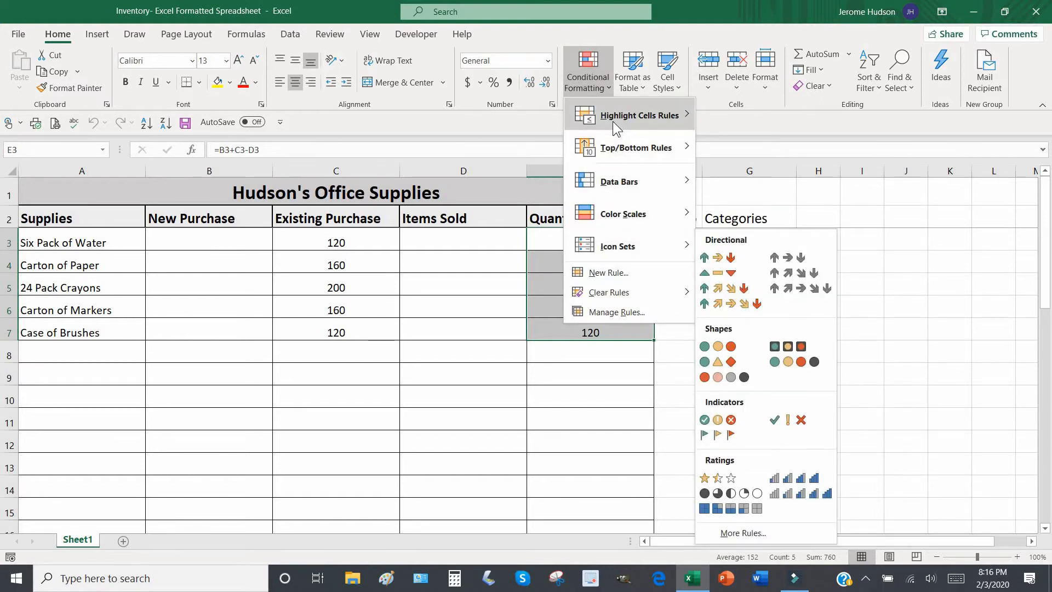
pyautogui.moveTo(613, 123)
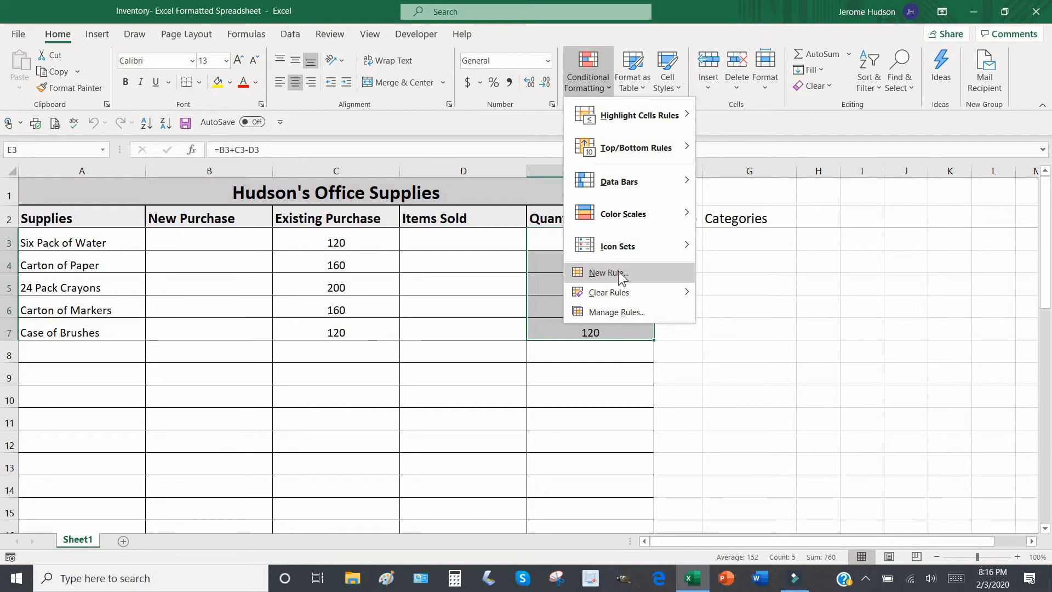
pyautogui.click(618, 271)
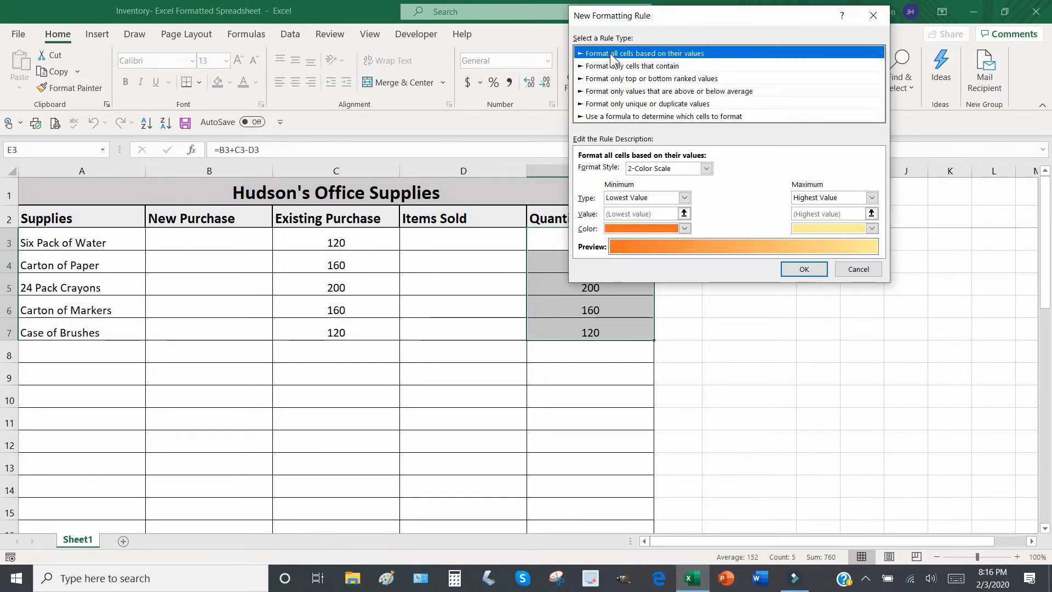
pyautogui.click(649, 70)
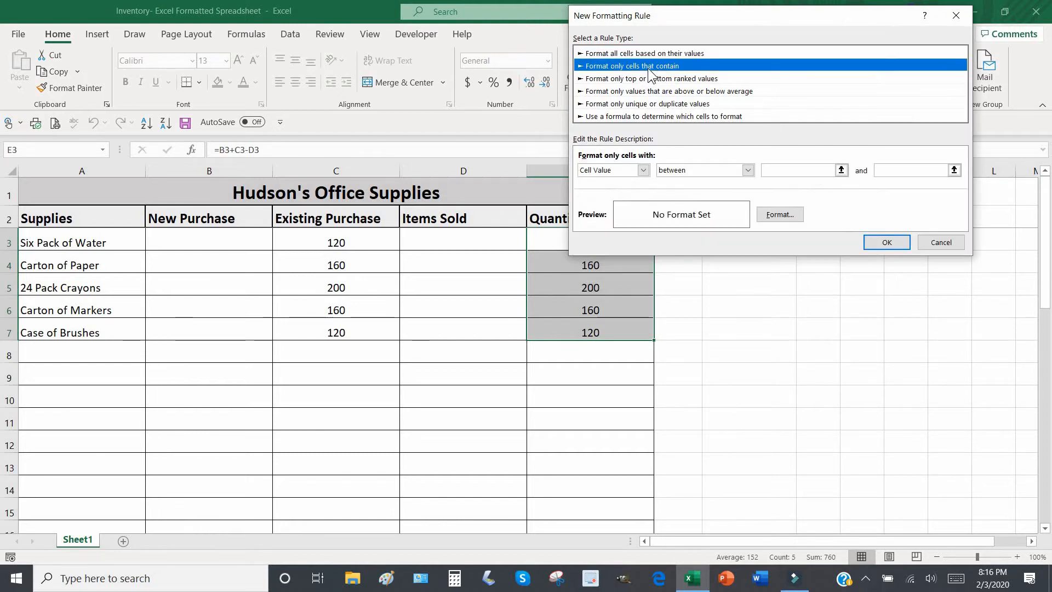
# Step: Set the rule's condition to Cell Value less than 90
pyautogui.click(644, 170)
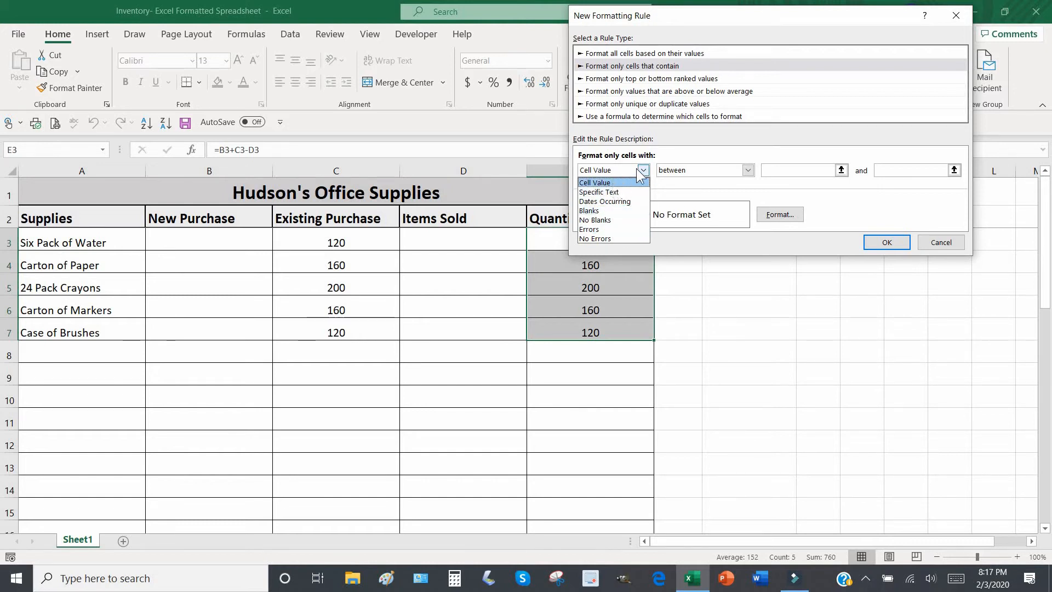
pyautogui.click(609, 171)
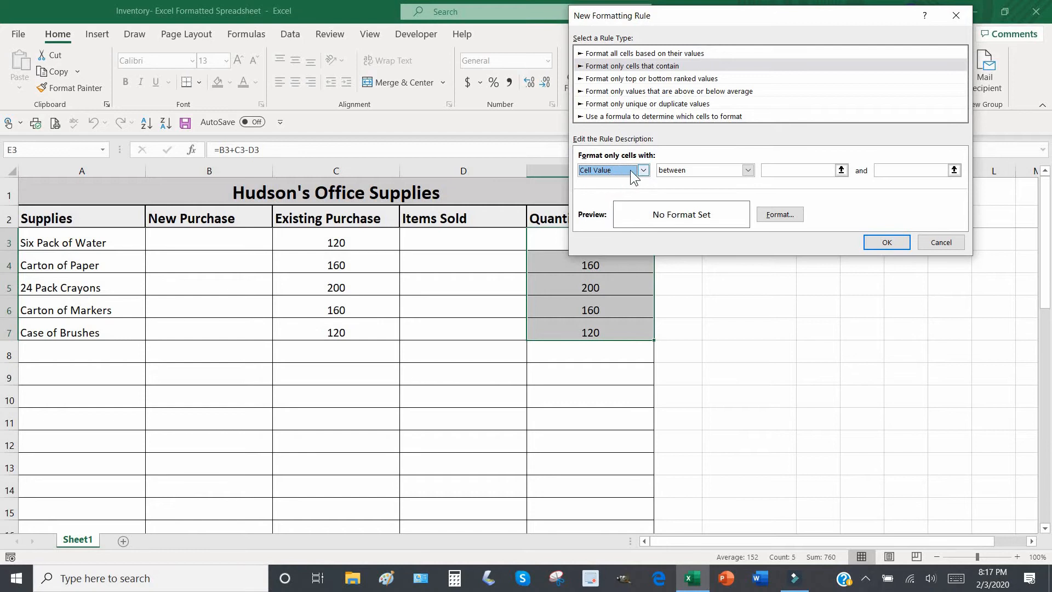
pyautogui.click(747, 170)
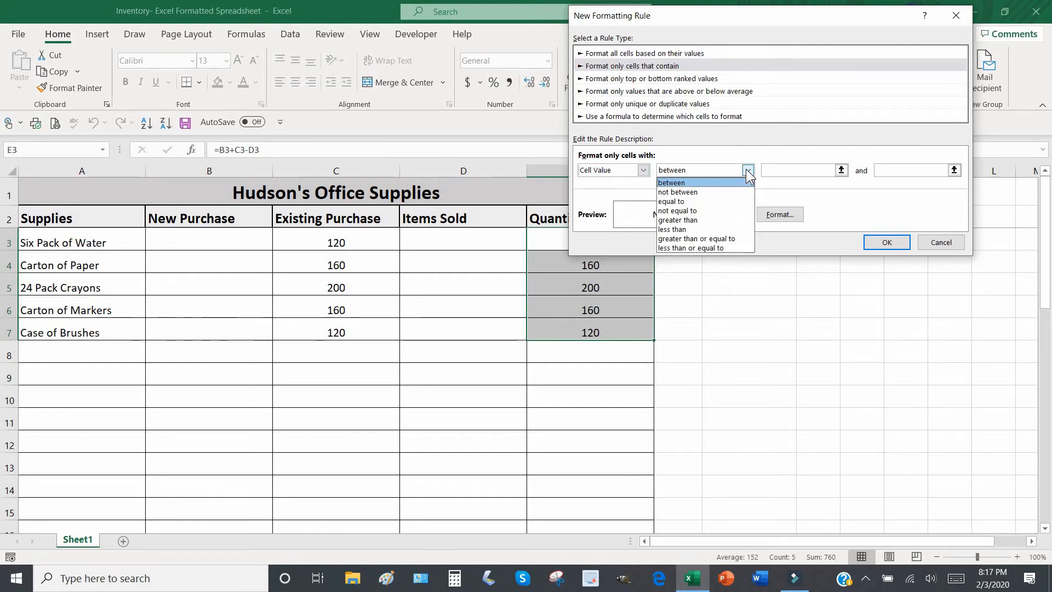
pyautogui.click(711, 230)
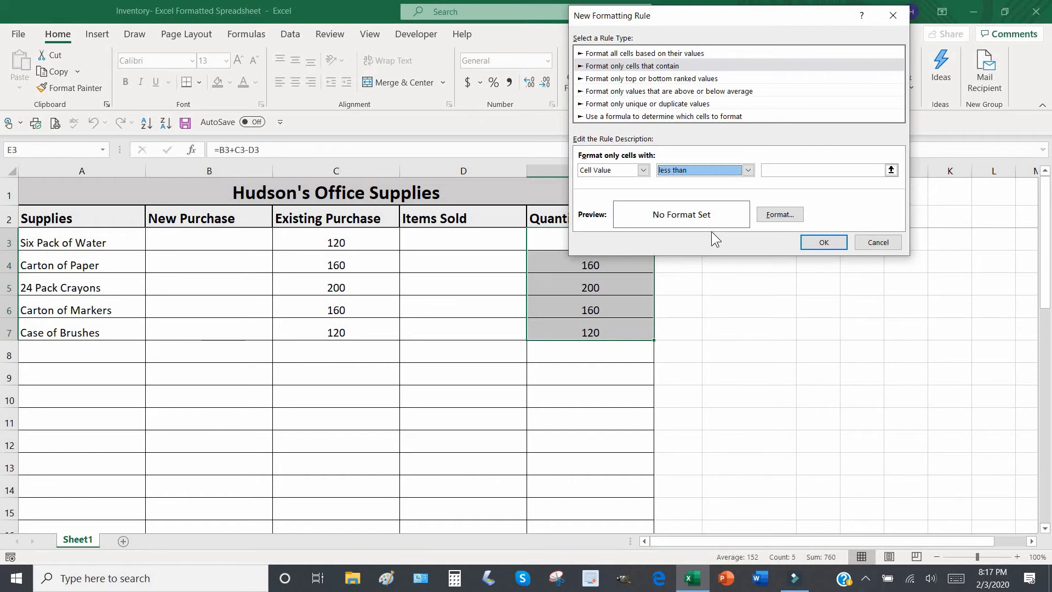
pyautogui.click(835, 172)
pyautogui.write('90')
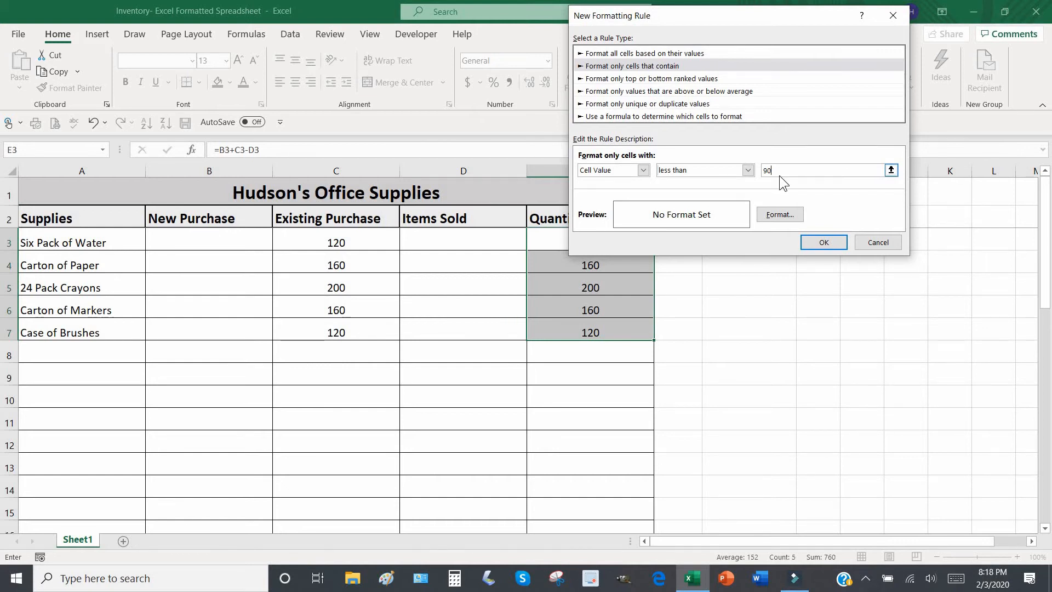
# Step: Choose a bright red background fill for the cells that meet the rule
pyautogui.click(780, 222)
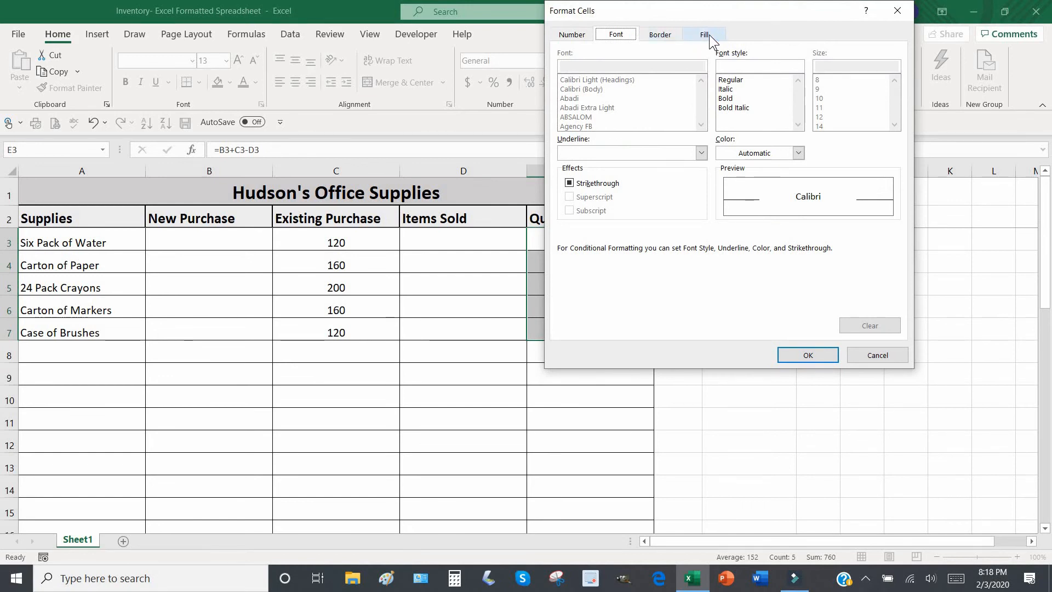
pyautogui.click(709, 35)
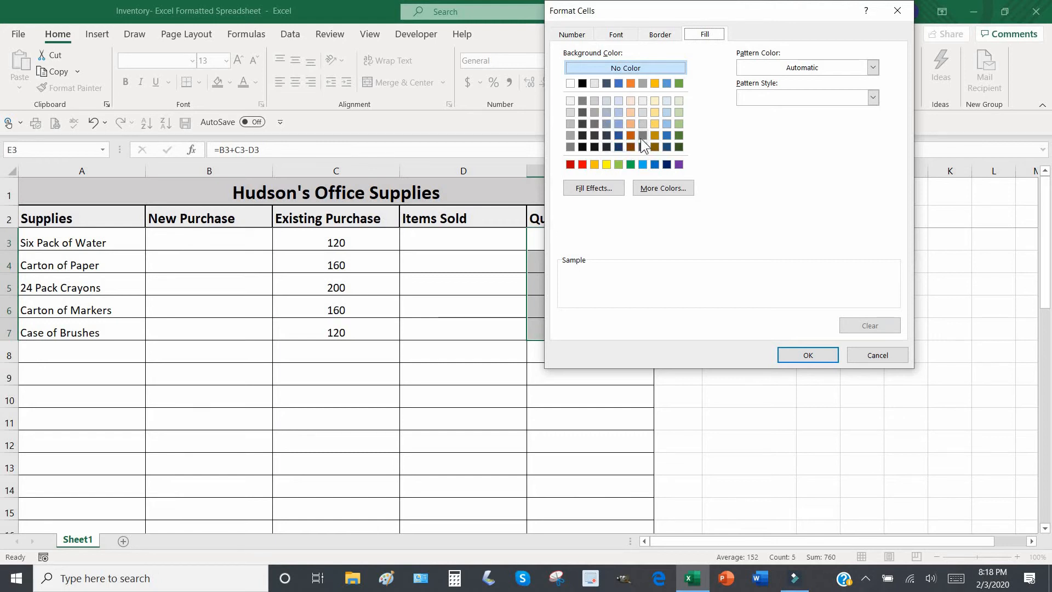
pyautogui.click(581, 163)
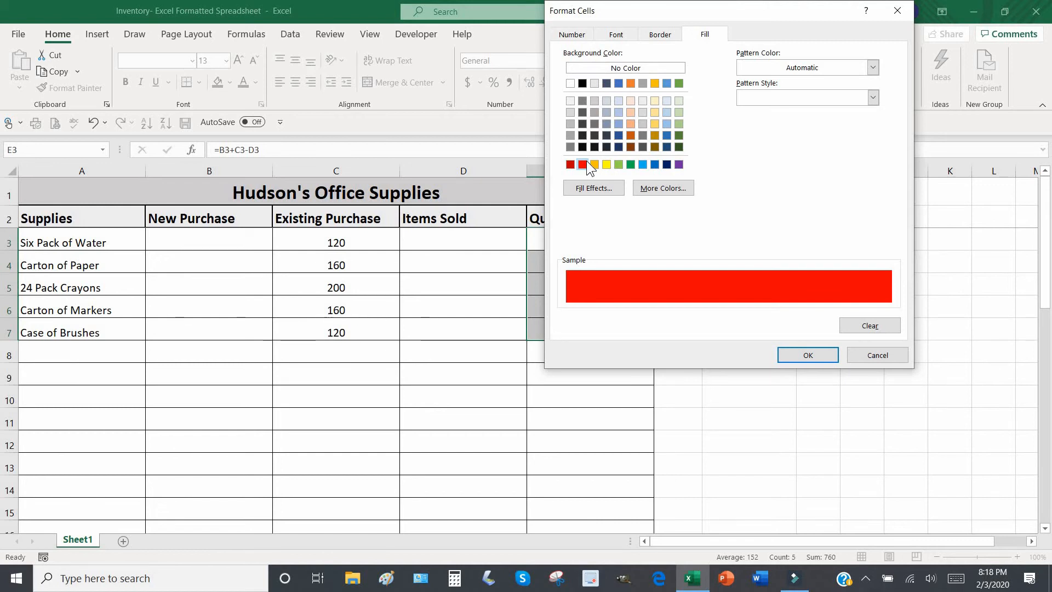
# Step: Set the rule's font color to white and apply the finished rule to the Quantity In Stock cells
pyautogui.click(619, 39)
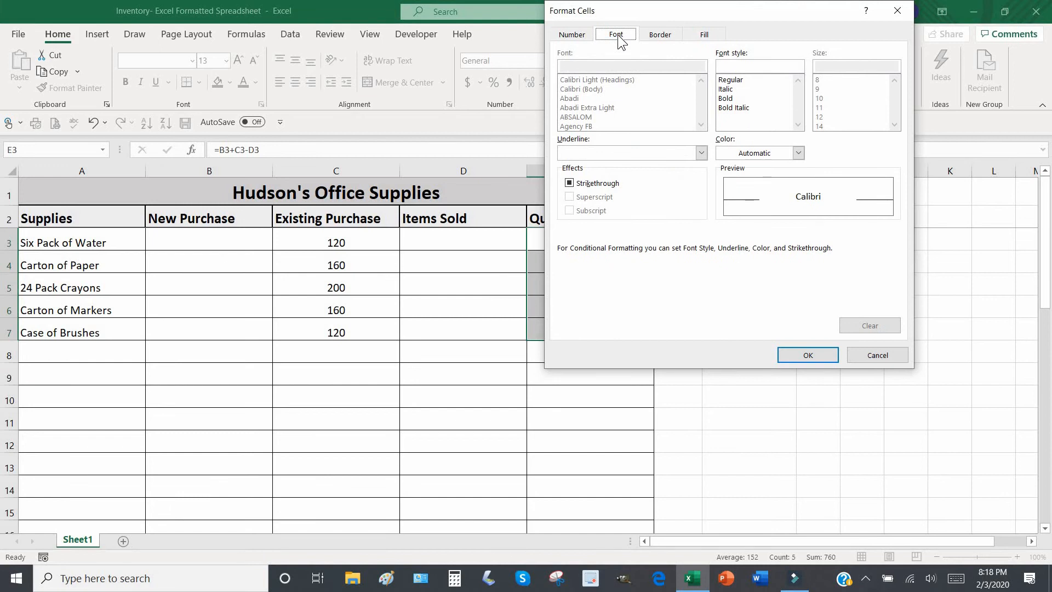
pyautogui.click(798, 154)
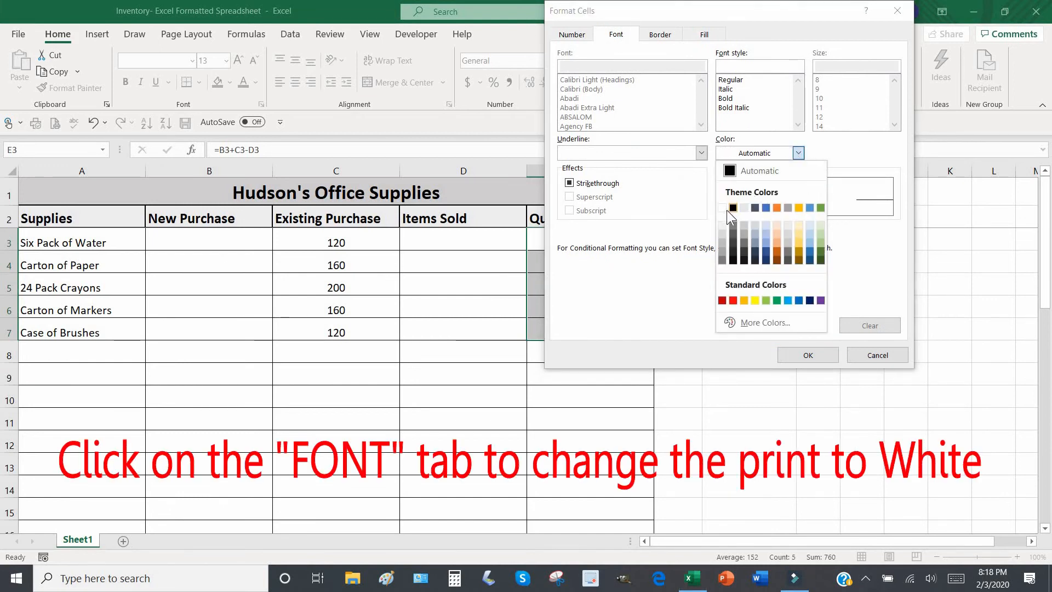
pyautogui.click(722, 207)
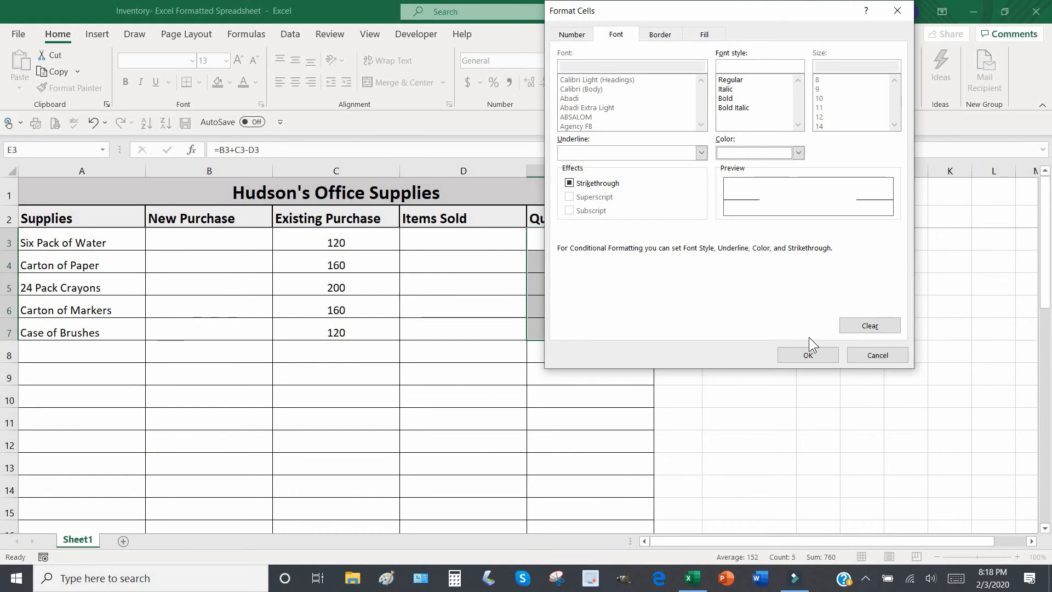
pyautogui.click(801, 354)
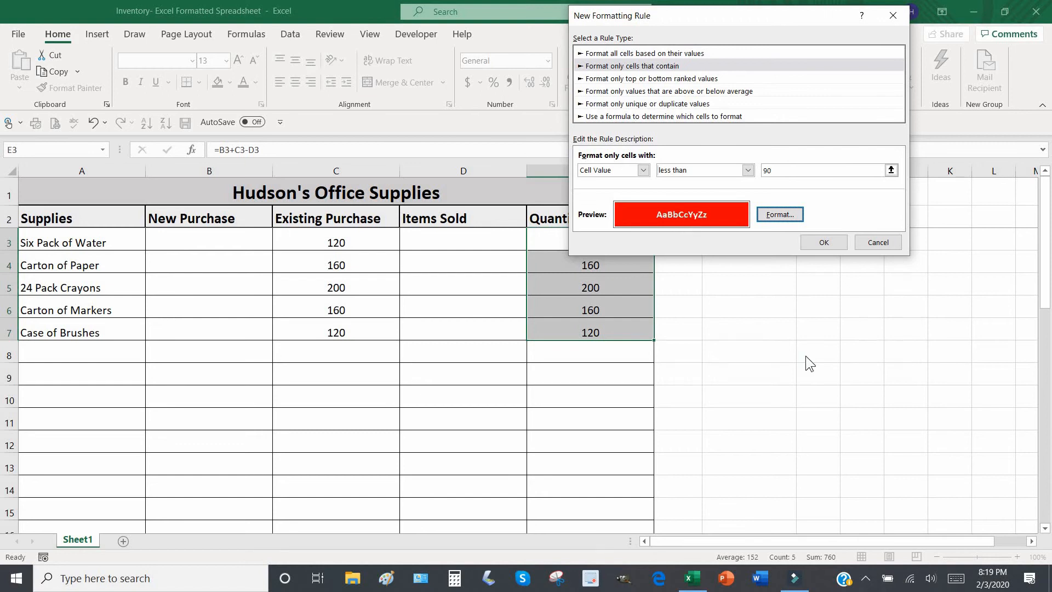
pyautogui.click(824, 243)
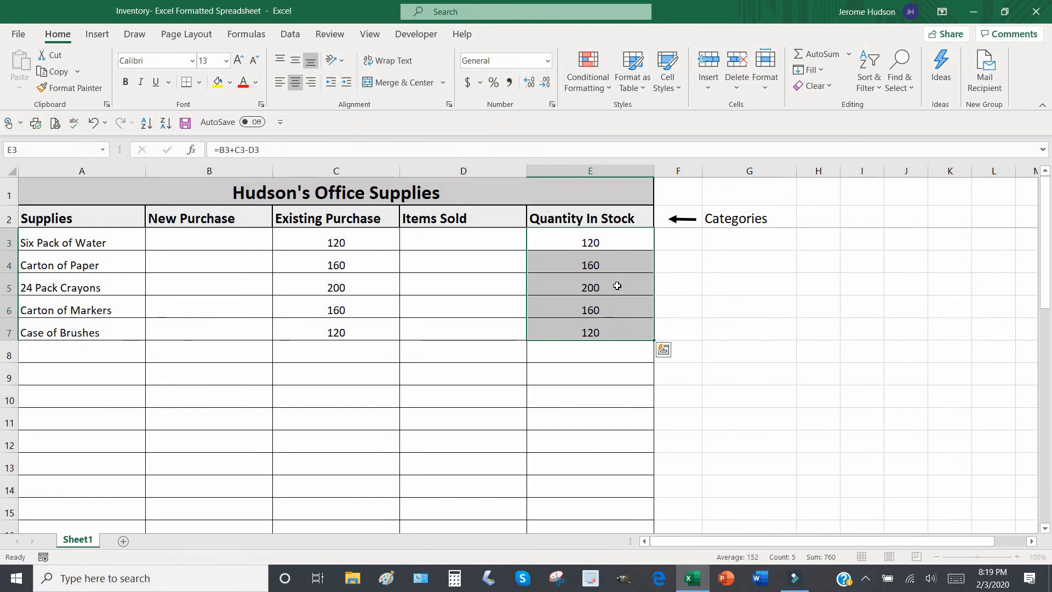
pyautogui.click(594, 395)
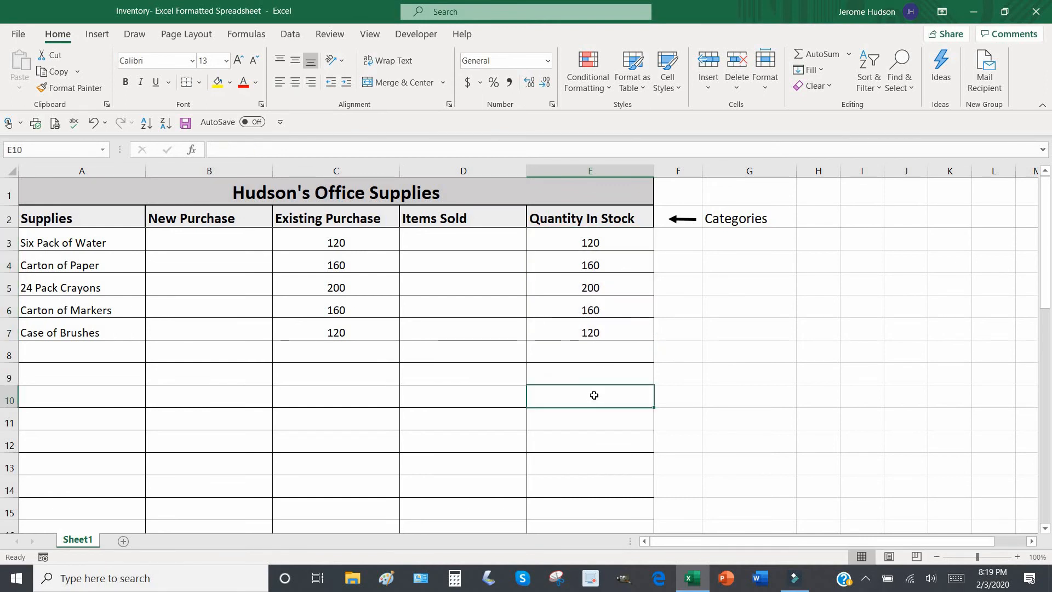
# Step: Enter 34 as New Purchase and 65 as Items Sold for Six Pack of Water
pyautogui.click(222, 244)
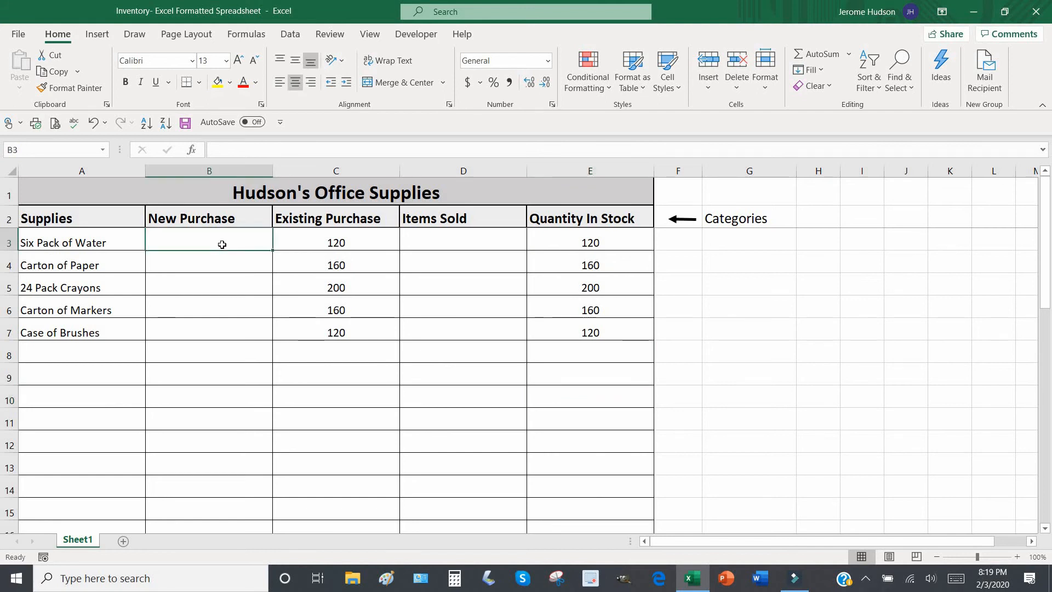
pyautogui.write('34')
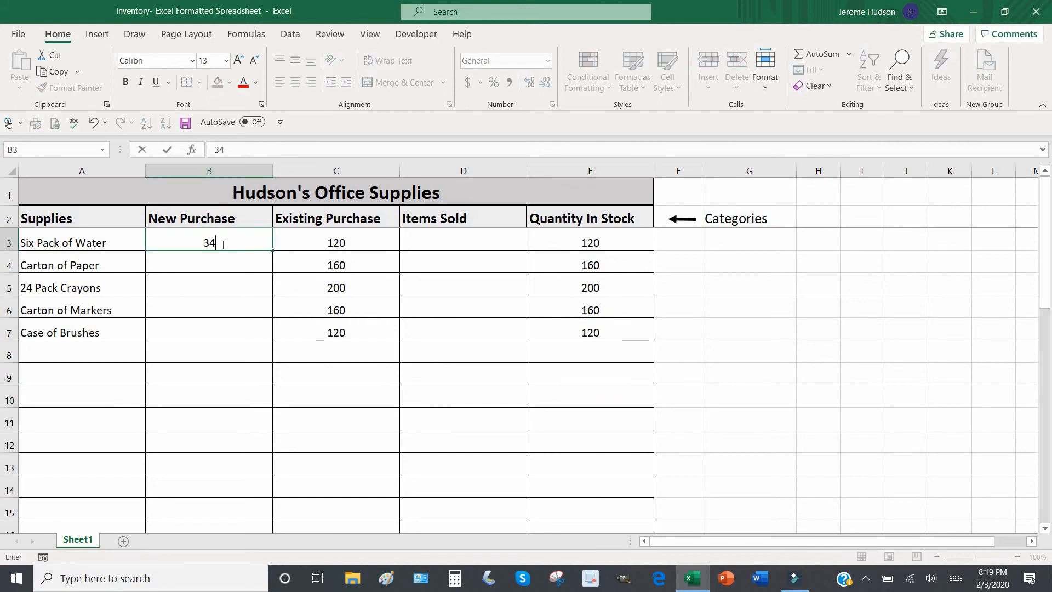
pyautogui.click(437, 241)
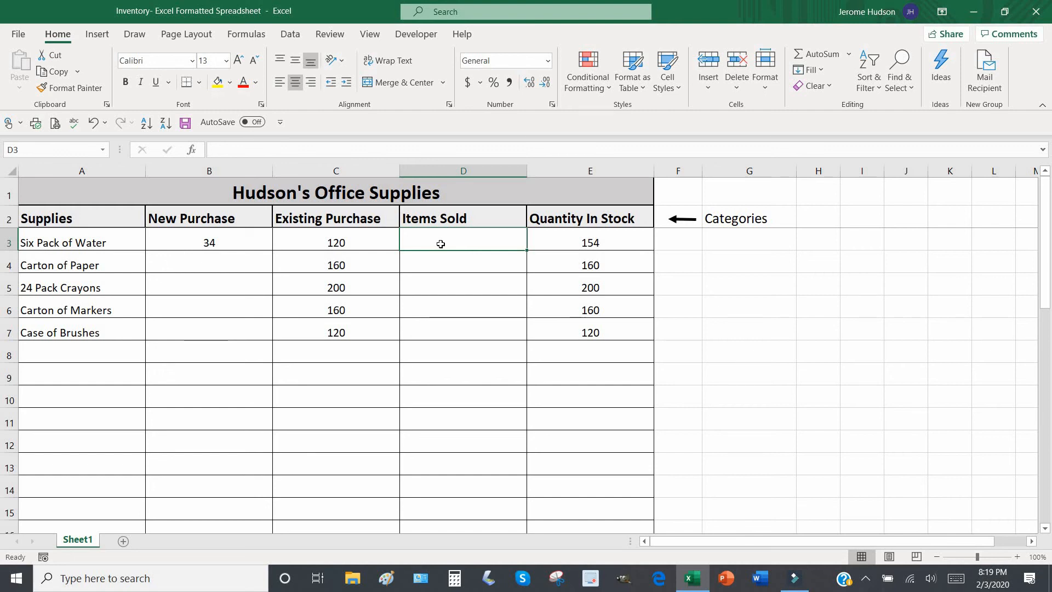
pyautogui.write('65')
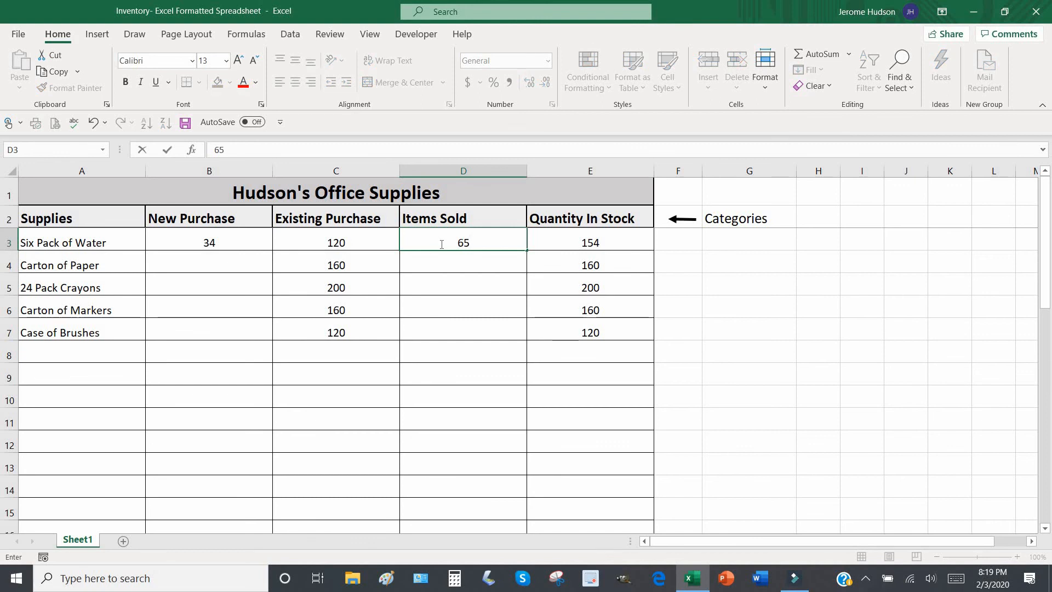
pyautogui.click(446, 281)
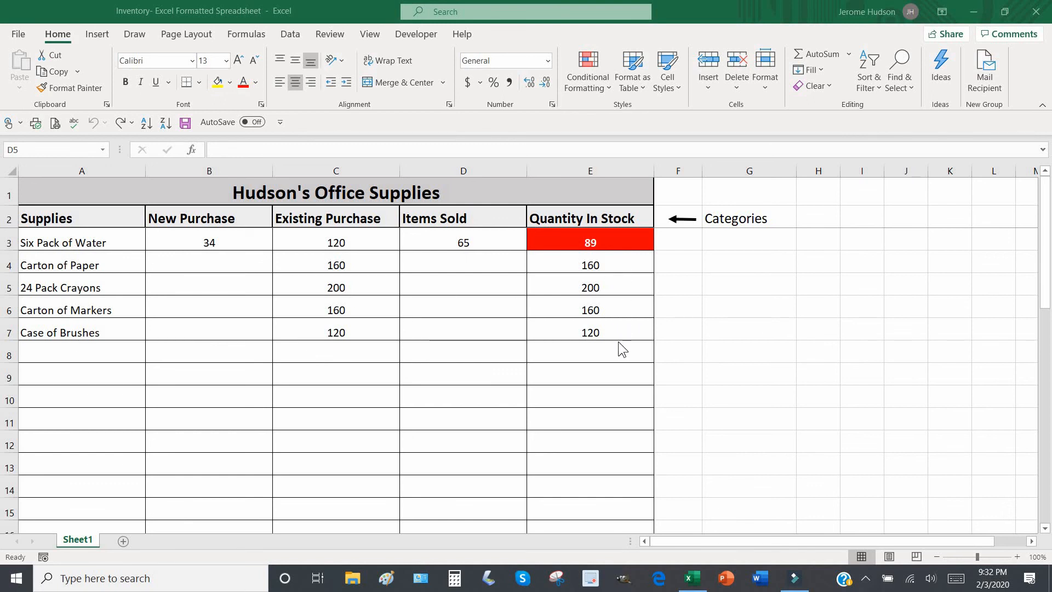
# Step: Enter 78 as Items Sold for Carton of Markers
pyautogui.click(438, 293)
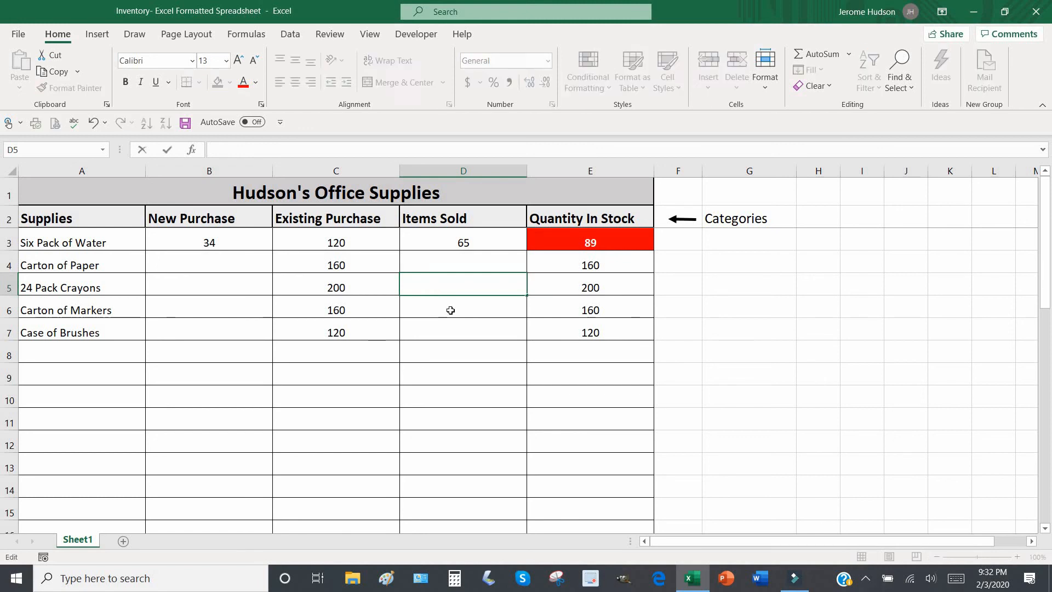
pyautogui.click(450, 310)
pyautogui.write('78')
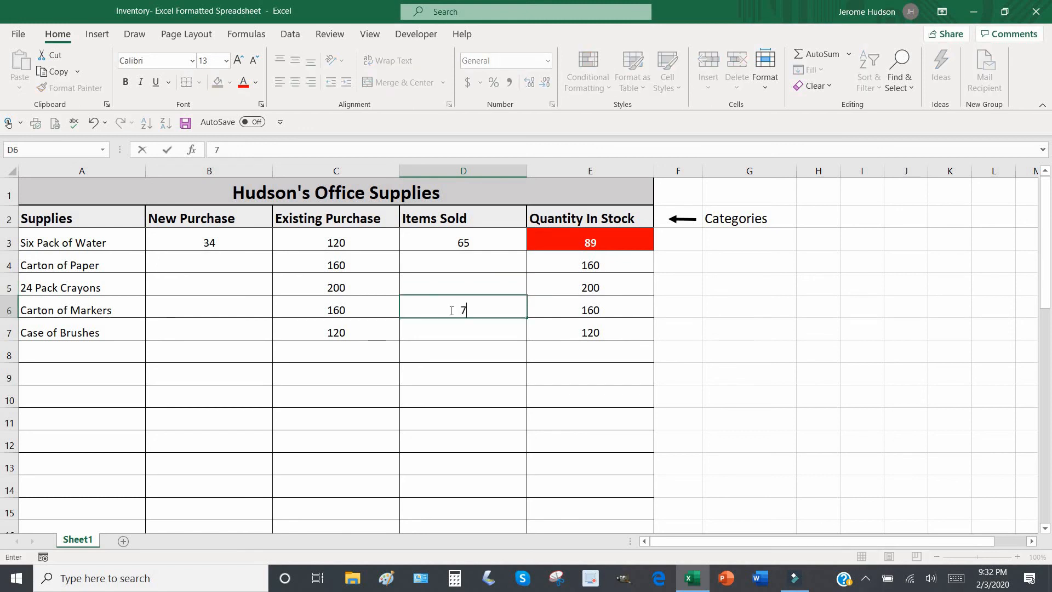
pyautogui.click(487, 341)
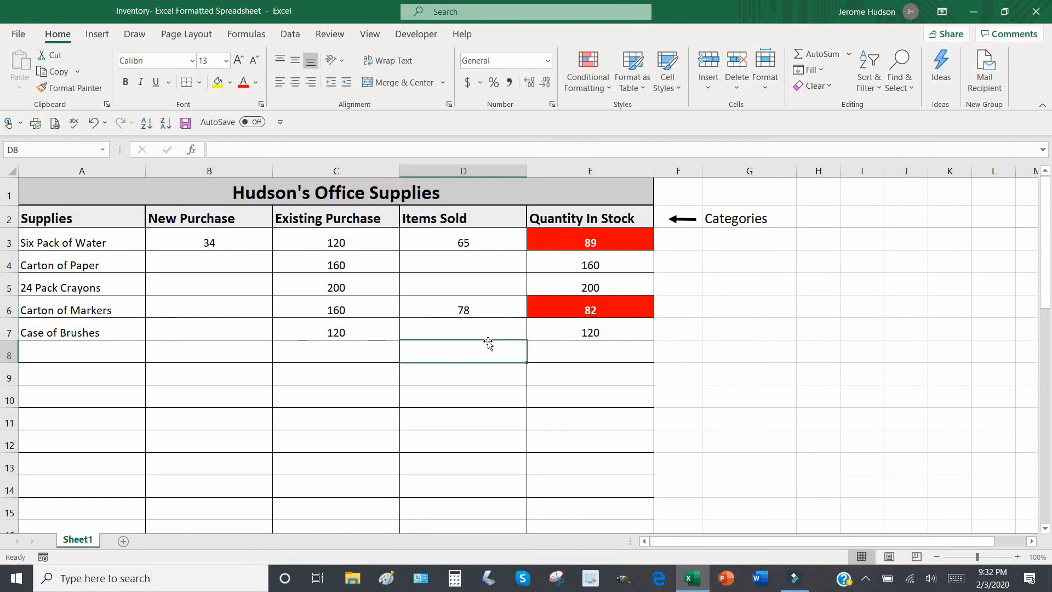